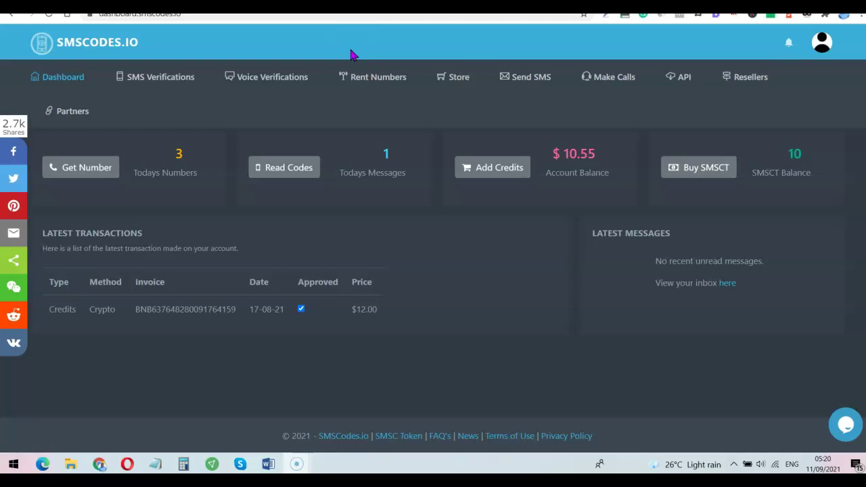
Step: Browse the number-rental options on the SMSCodes.io dashboard, then close them
left_click(350, 54)
left_click(420, 104)
left_click(365, 84)
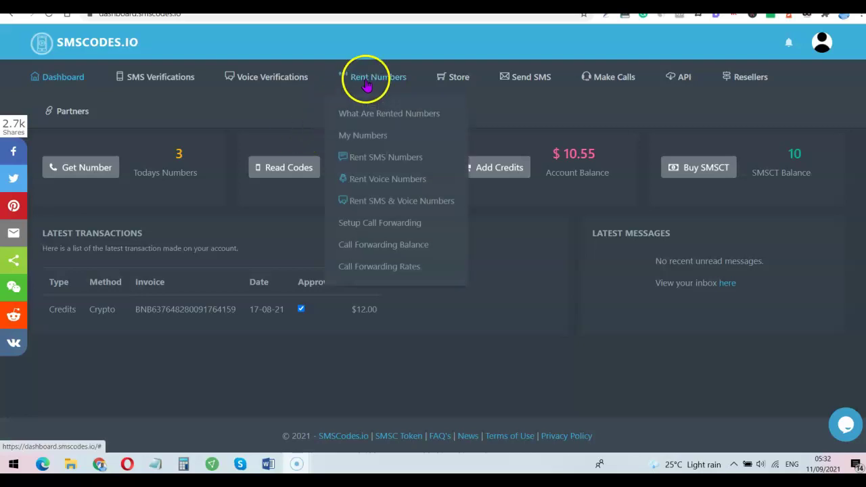
mouse_move(355, 169)
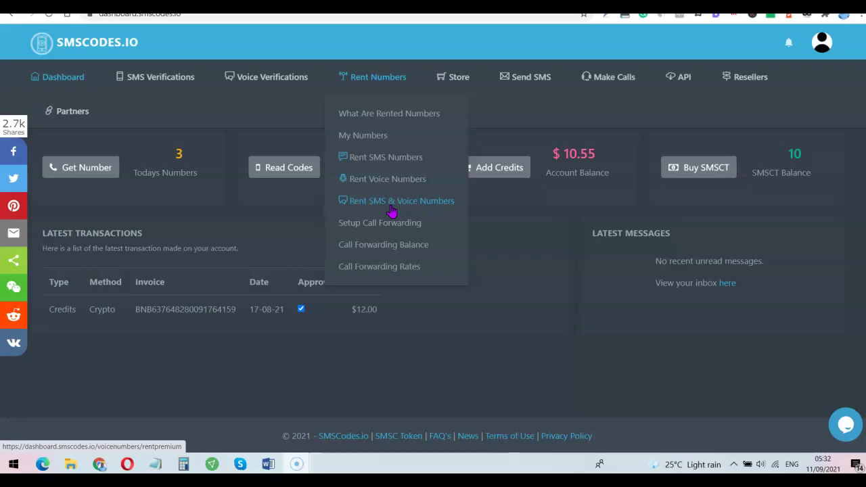
mouse_move(391, 163)
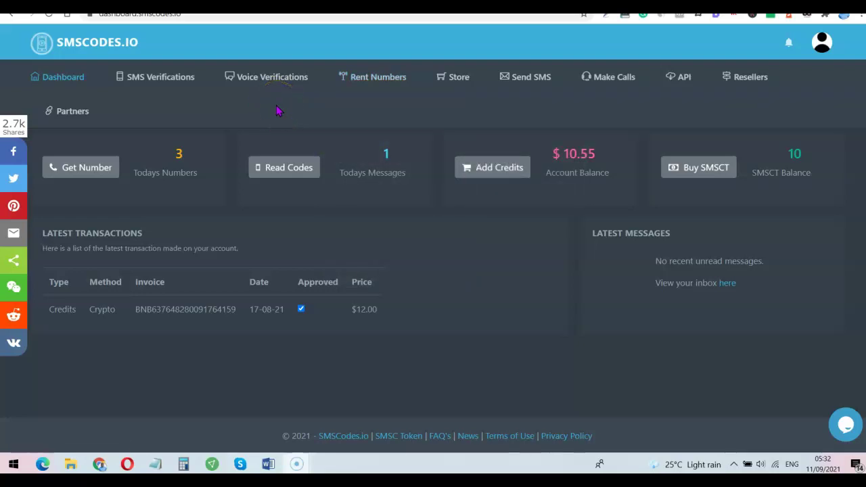
left_click(331, 113)
mouse_move(338, 98)
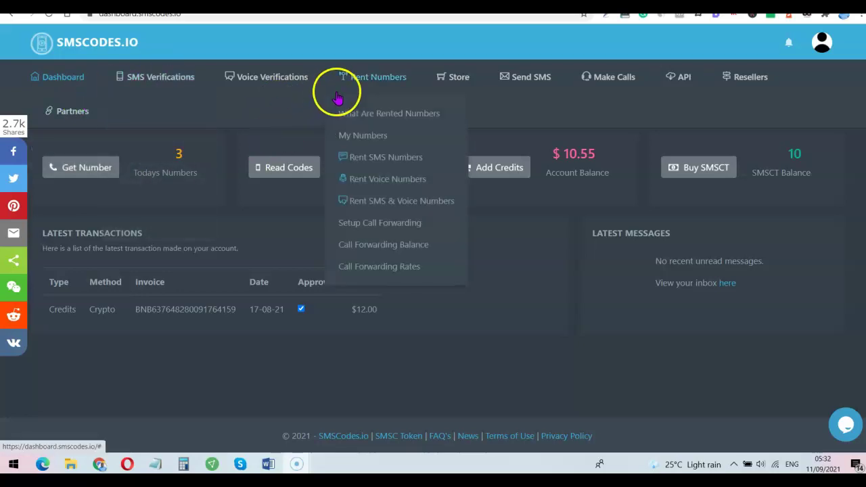
left_click(282, 116)
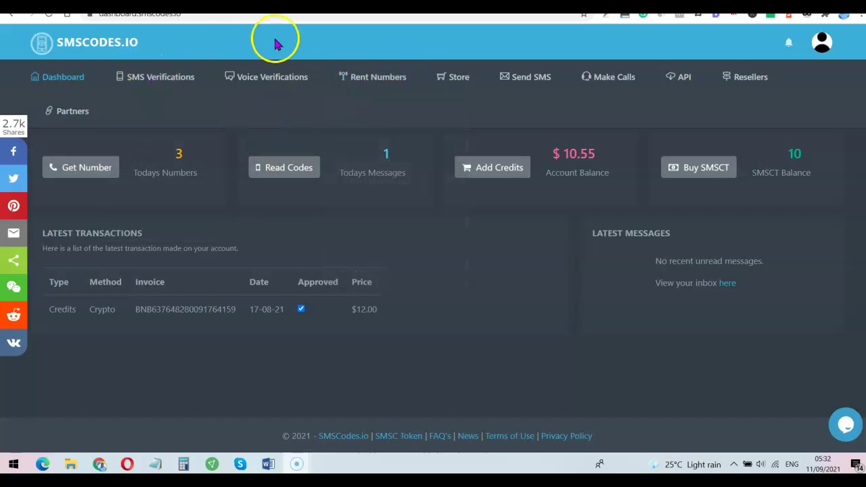
Step: Open Add Credits and set the recharge amount to $5.00
left_click(493, 169)
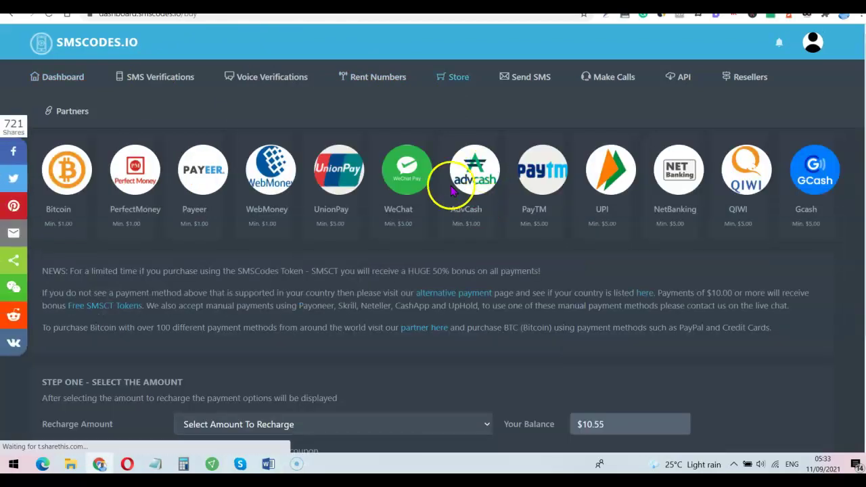
scroll(438, 178, "down", 1)
scroll(447, 197, "down", 2)
left_click(479, 271)
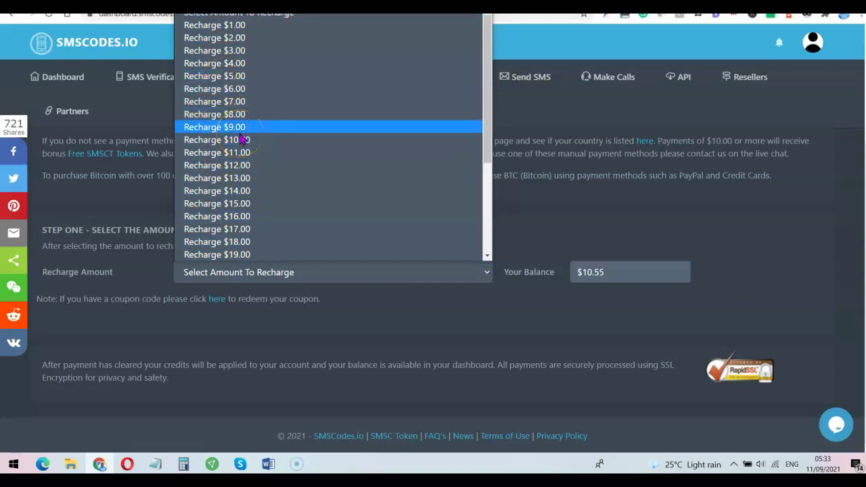
left_click(507, 222)
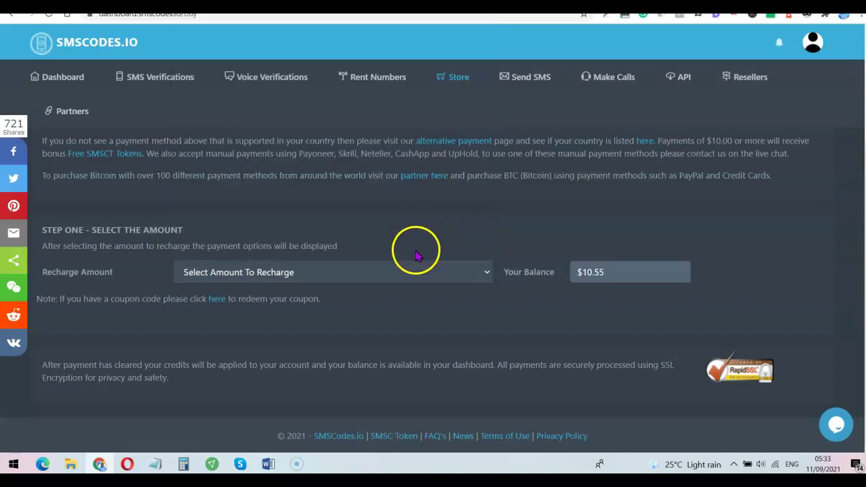
left_click(452, 276)
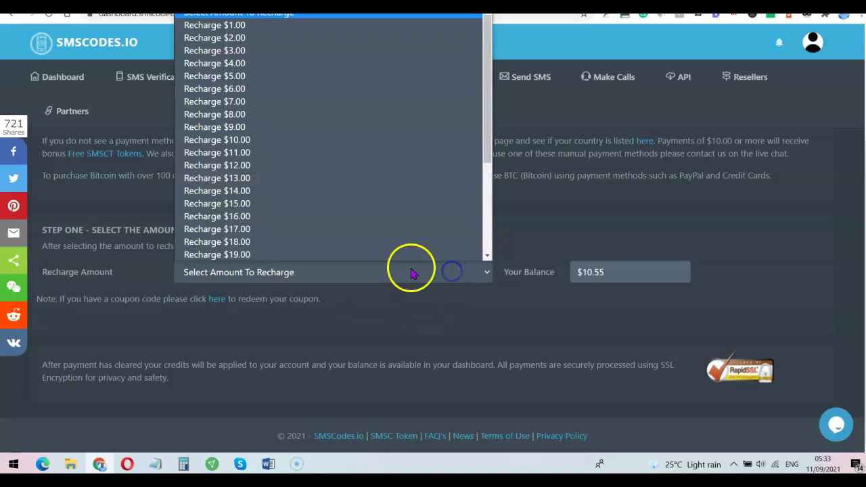
left_click(240, 86)
Step: Review the payment methods without choosing one, then go to Dashboard > Home
scroll(440, 237, "down", 1)
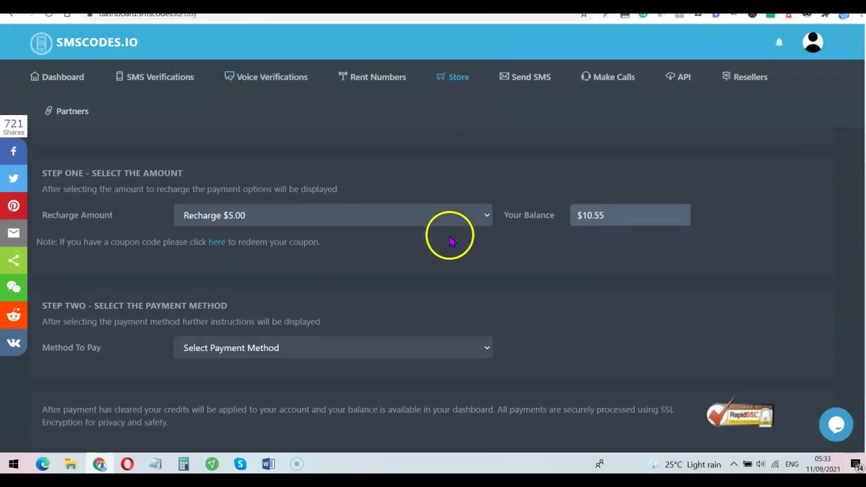
left_click(476, 351)
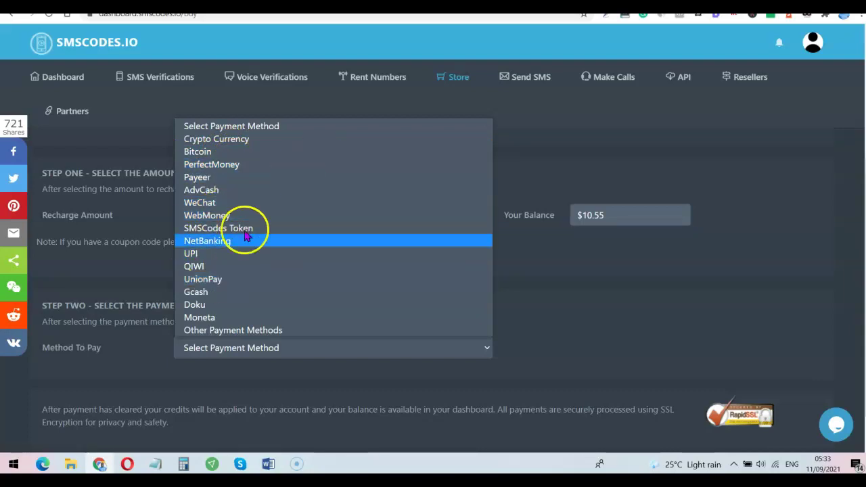
left_click(562, 270)
scroll(478, 300, "up", 1)
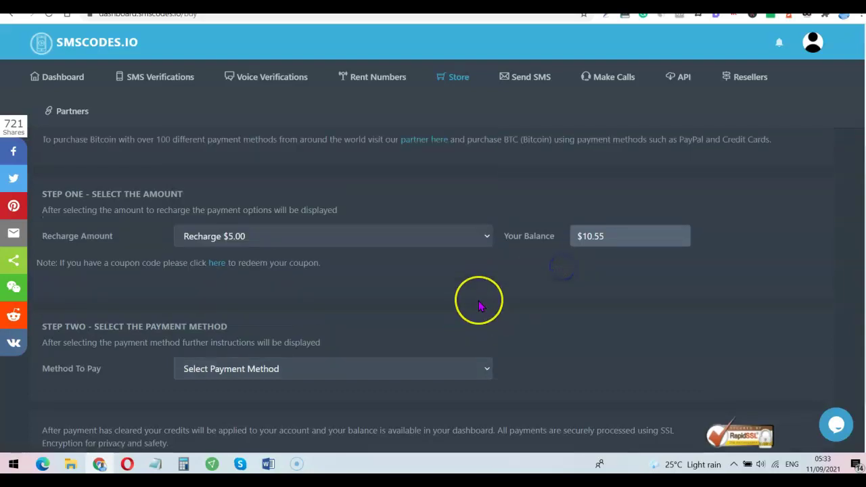
scroll(478, 300, "up", 3)
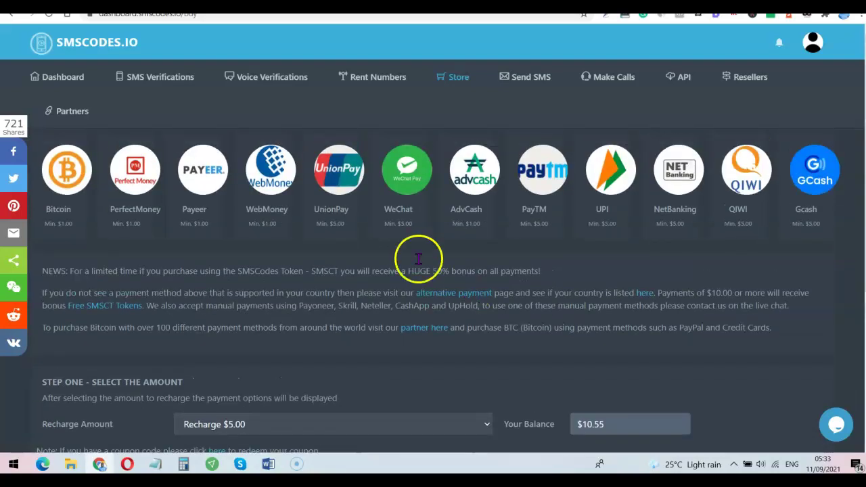
left_click(68, 78)
left_click(58, 115)
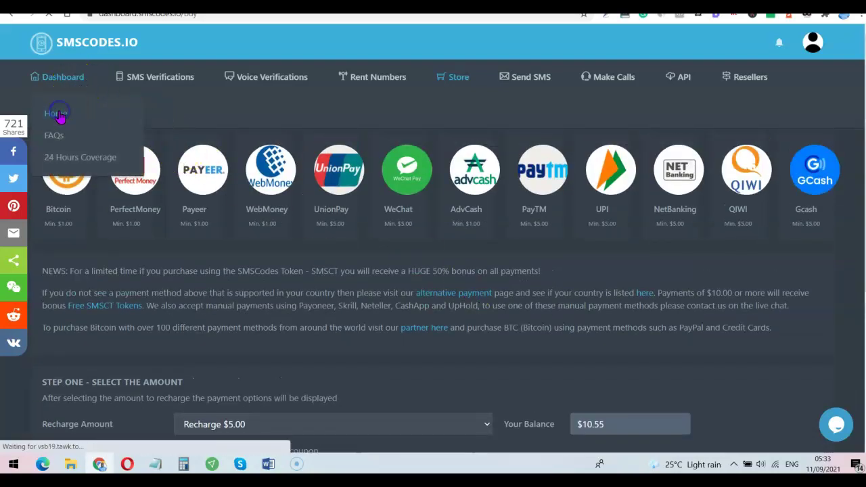
Step: Return to the dashboard home and start Get Number for SMS verification
left_click(114, 114)
left_click(260, 161)
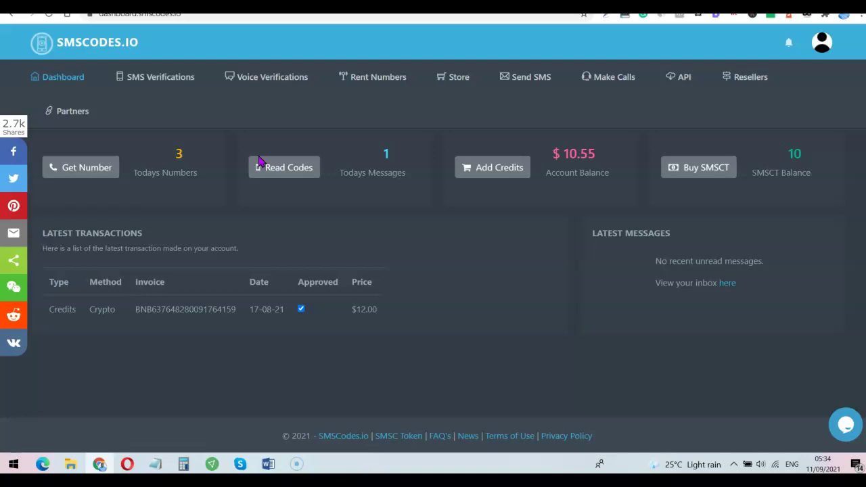
left_click(87, 170)
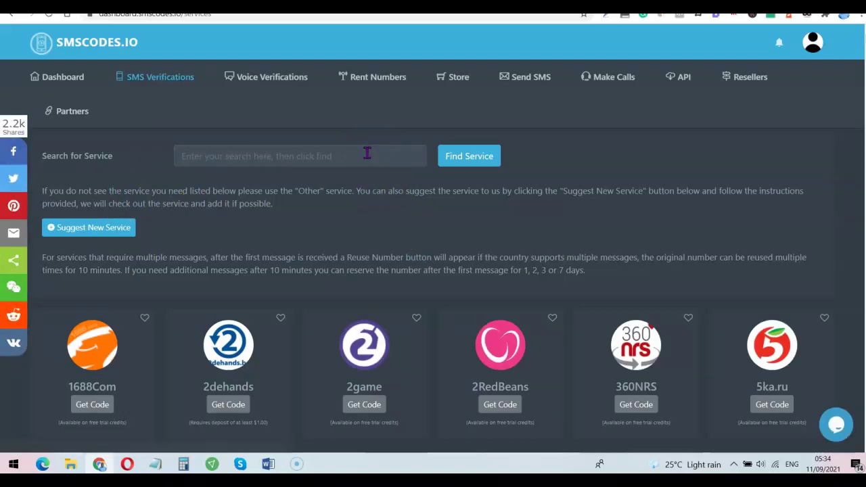
Step: Search the services for 'Linkedin' and request its verification number with Get Code
left_click(367, 153)
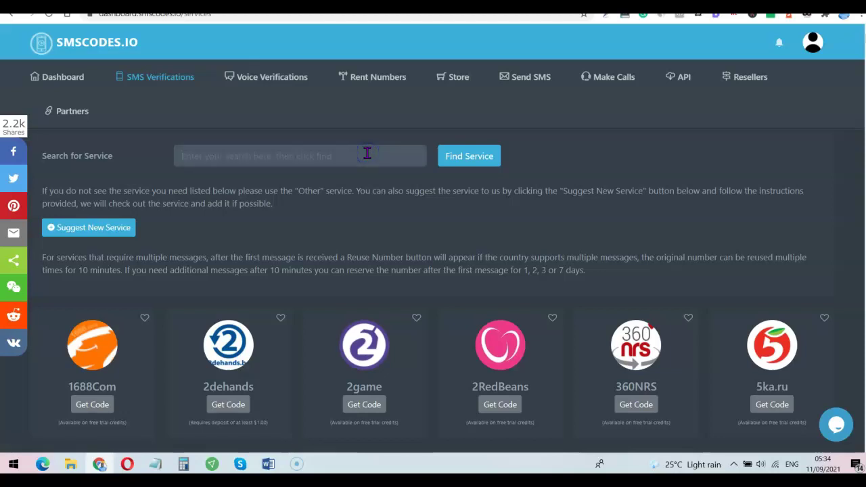
type("Linkedin")
left_click(355, 157)
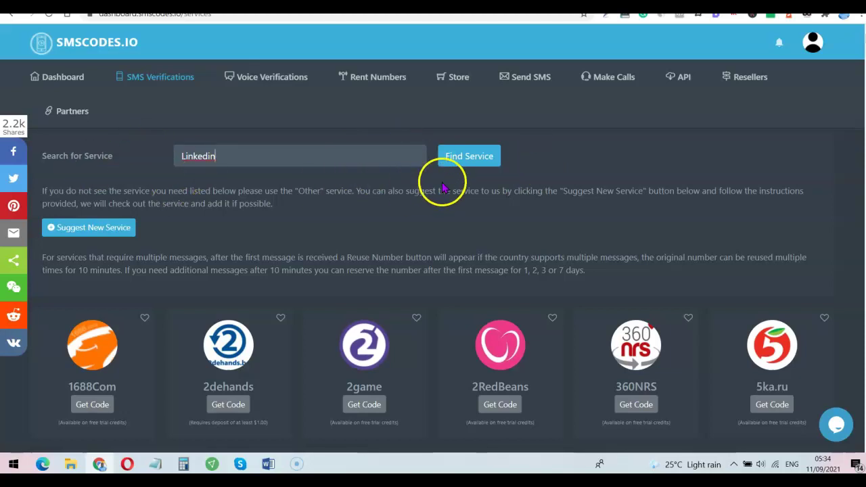
left_click(479, 156)
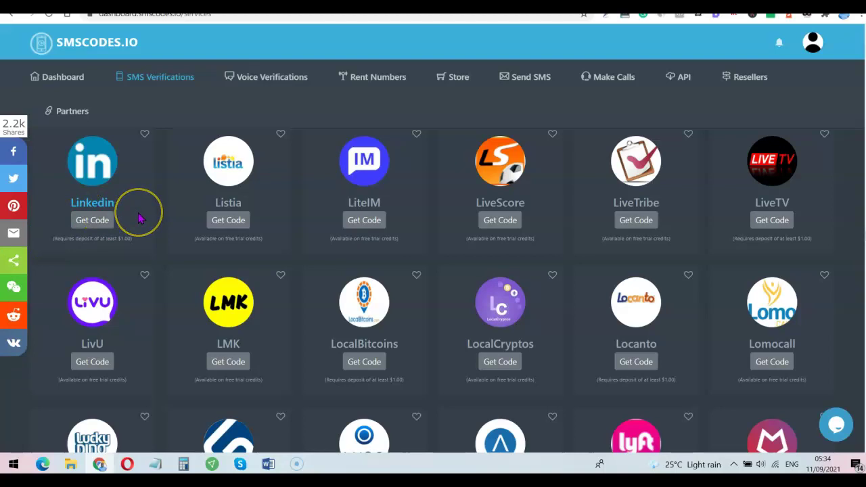
left_click(90, 224)
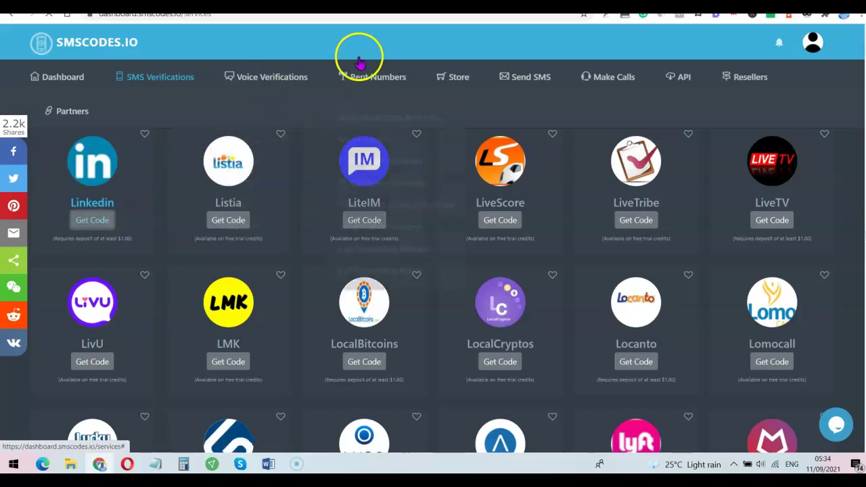
Step: On LinkedIn's add-phone page, keep country code +1 and focus the empty phone number field
key("ctrl+Tab")
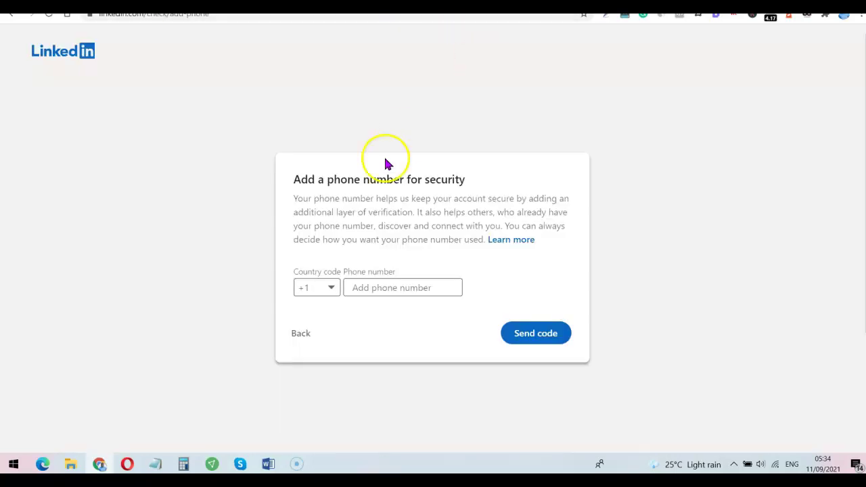
left_click(332, 287)
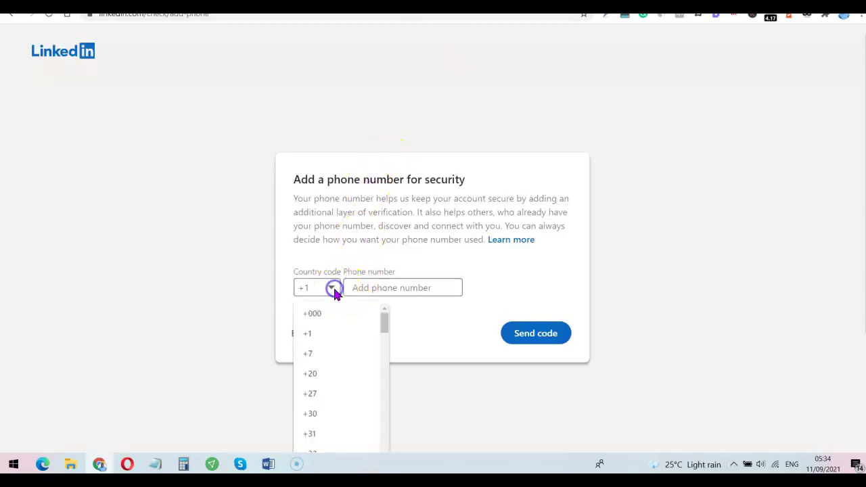
left_click(316, 334)
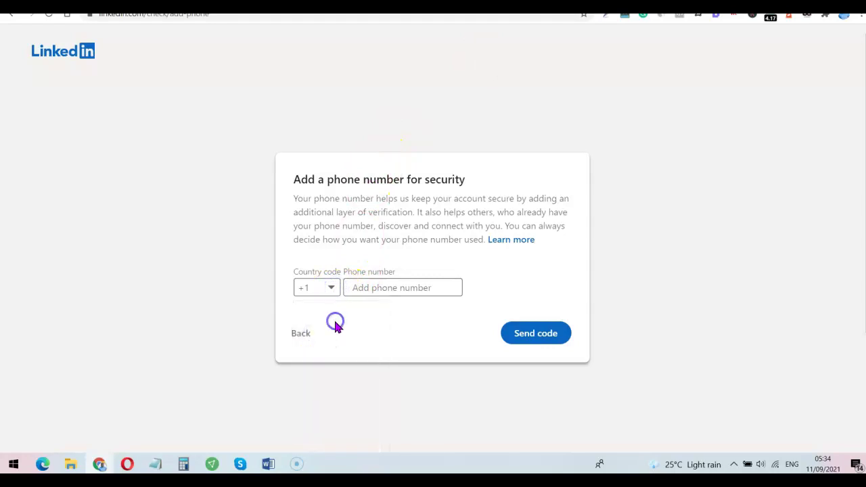
left_click(360, 291)
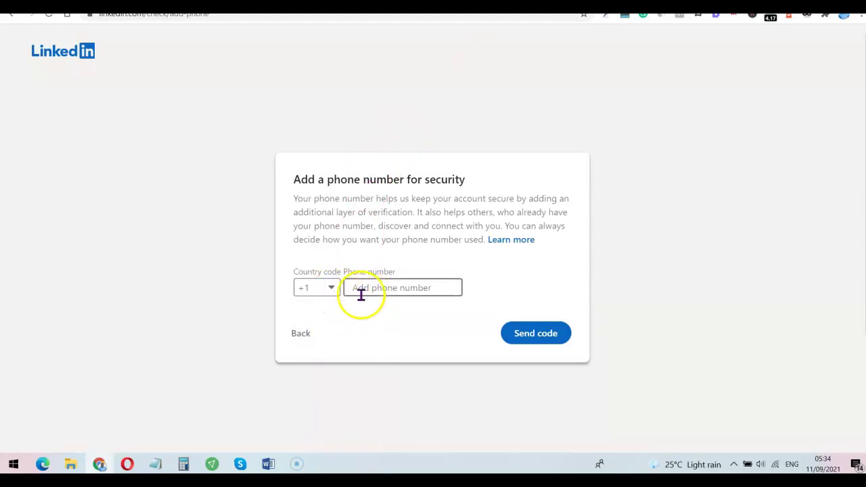
left_click(561, 281)
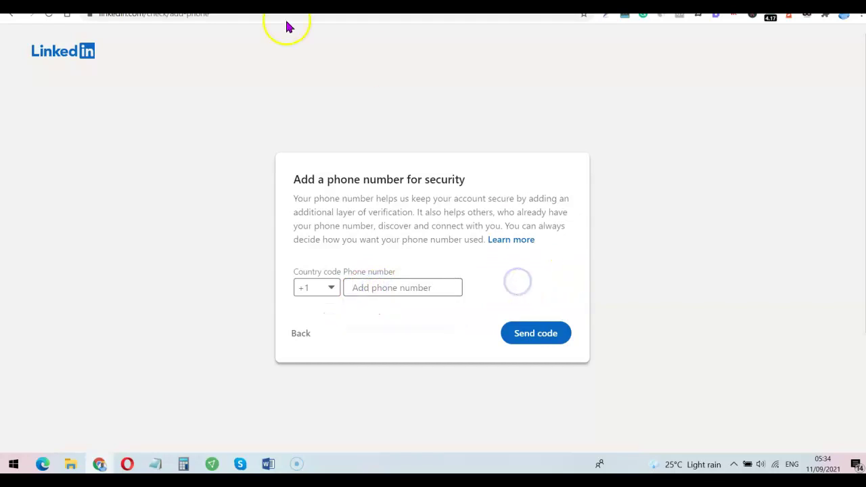
Step: Set the Phone Number Country to United States (+1) for the LinkedIn number
left_click(257, 6)
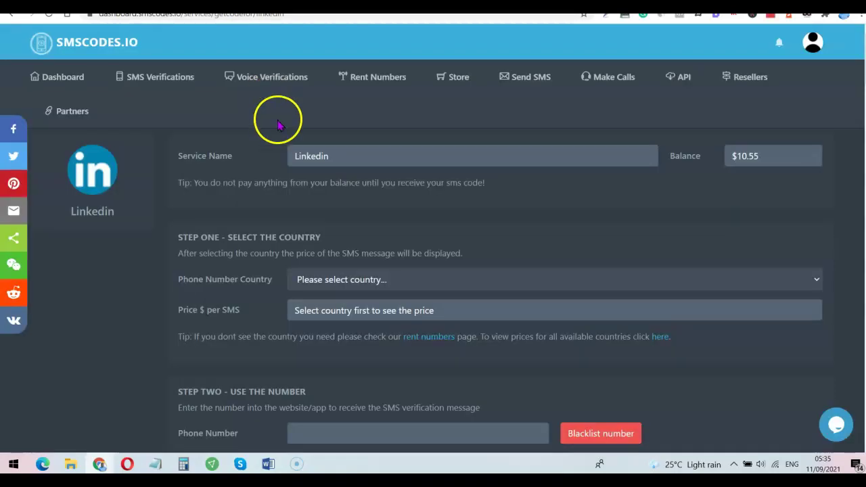
scroll(411, 157, "down", 1)
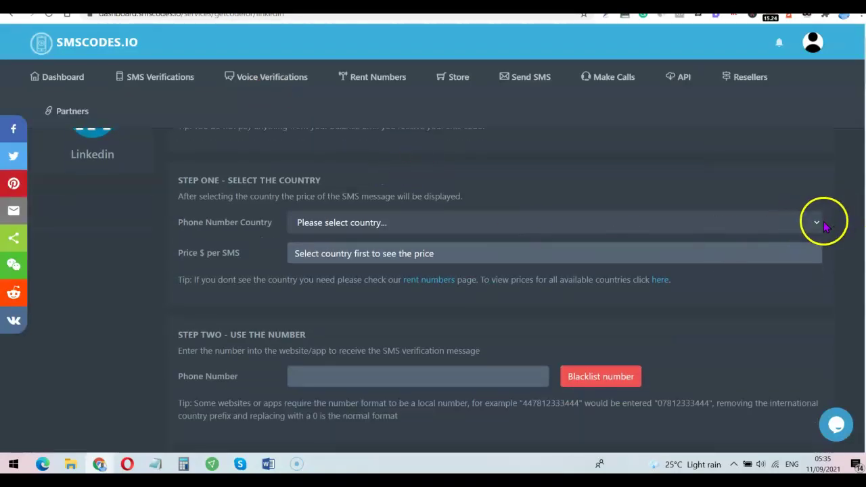
left_click(817, 223)
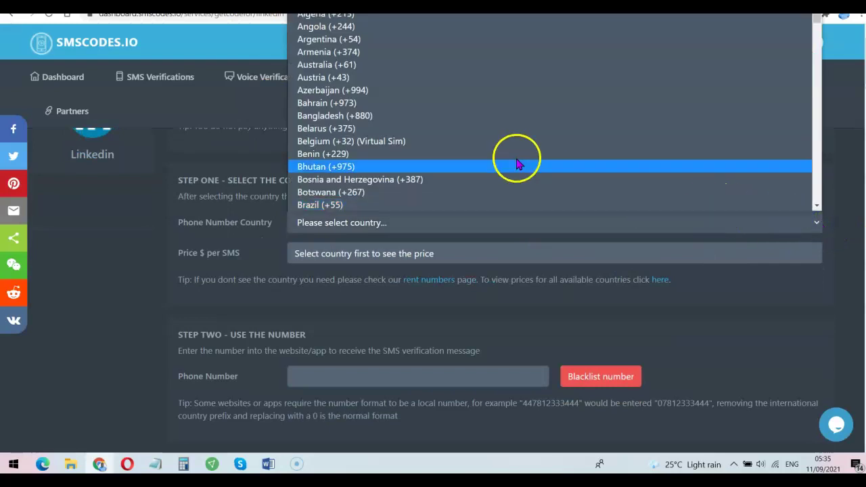
left_click_drag(816, 19, 789, 202)
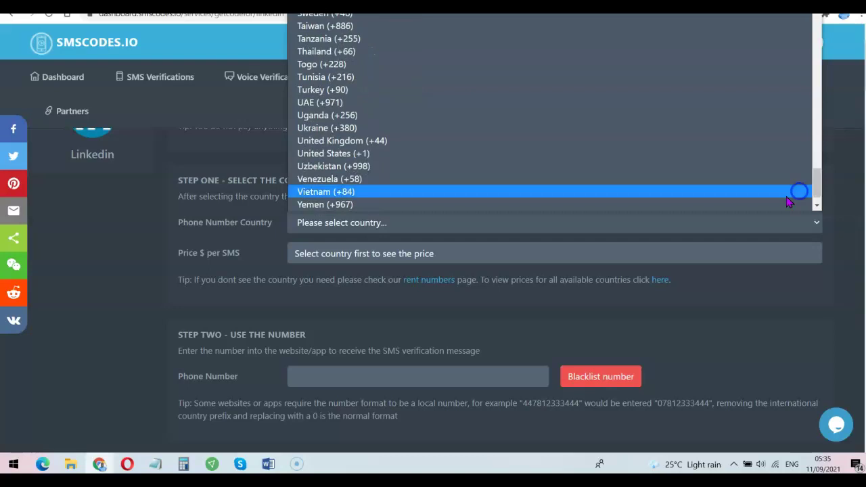
left_click(331, 155)
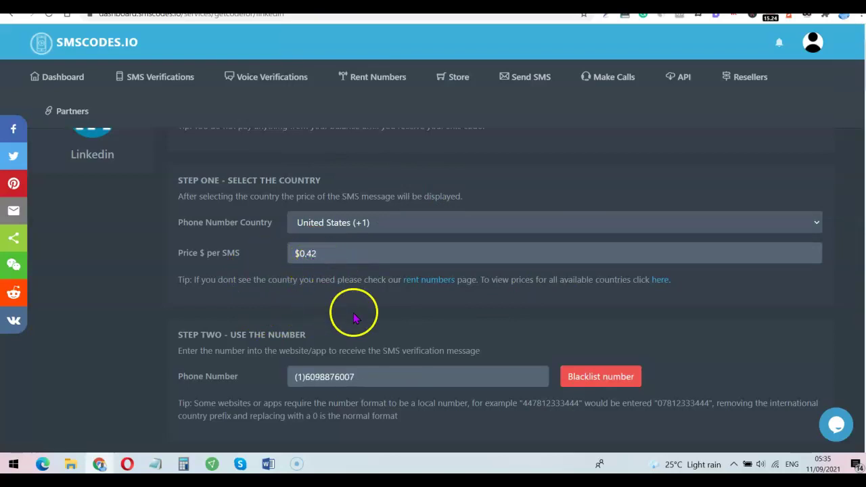
Step: Copy the assigned US phone number from the Phone Number field
scroll(340, 350, "down", 1)
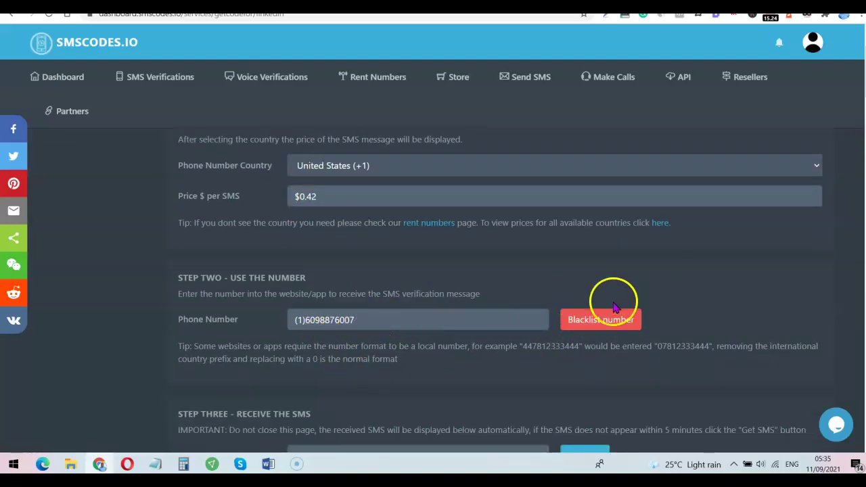
left_click(340, 324)
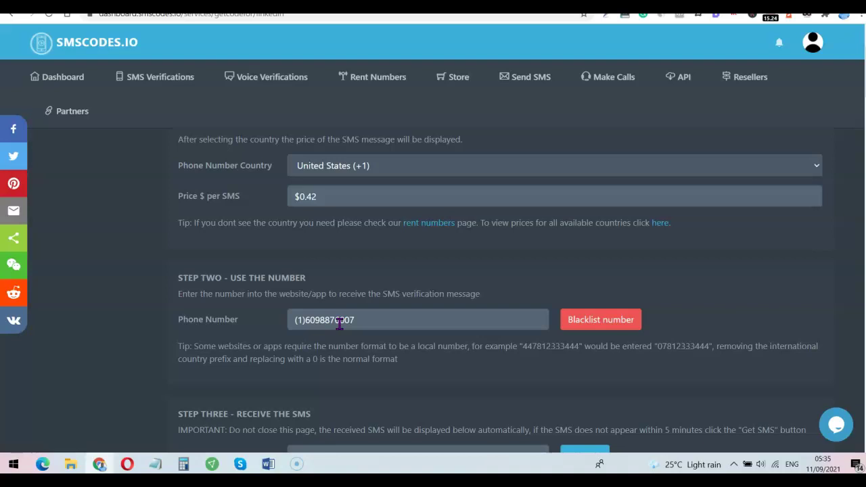
mouse_move(354, 69)
mouse_move(519, 81)
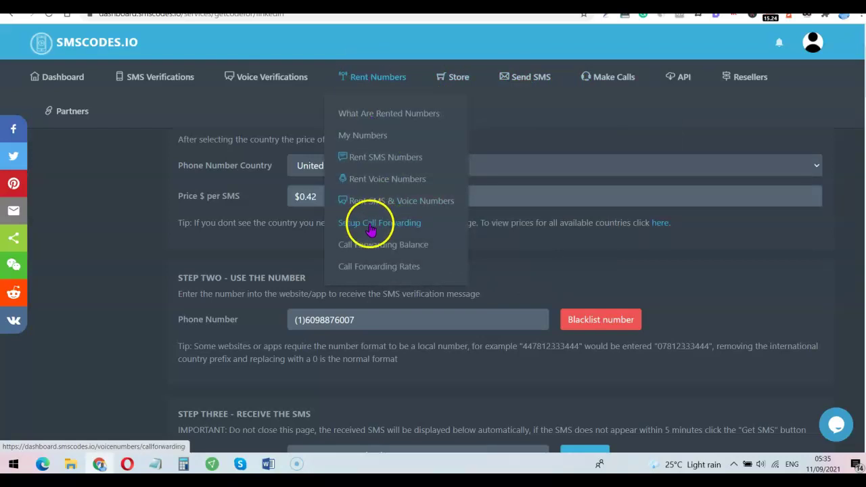
left_click_drag(305, 320, 354, 320)
right_click(354, 320)
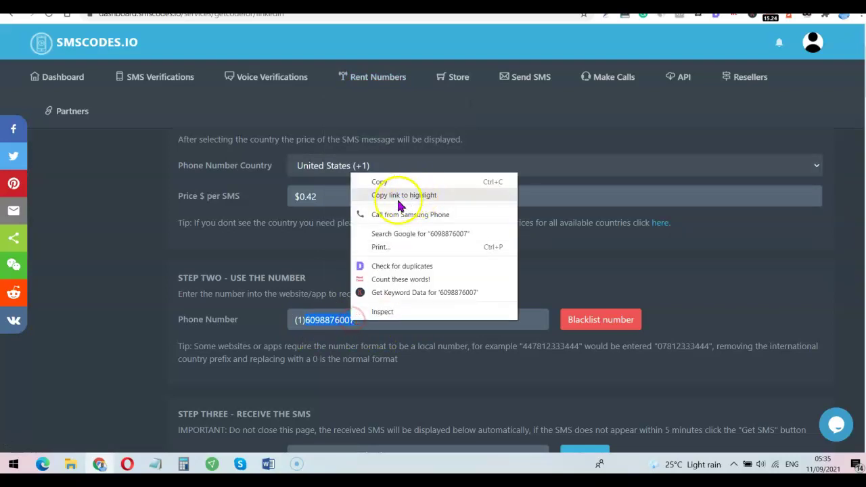
left_click(387, 179)
Step: Paste the copied US number into LinkedIn's phone field and send the code
key("ctrl+Tab")
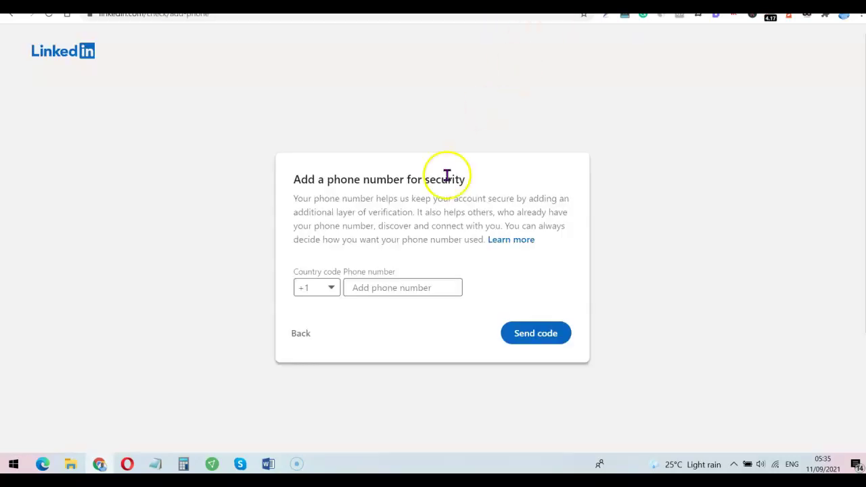
left_click(390, 291)
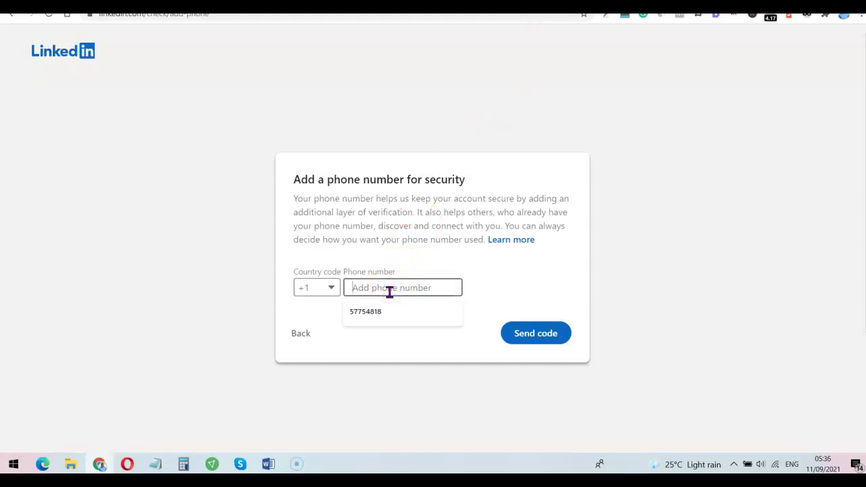
key("ctrl+v")
left_click(541, 333)
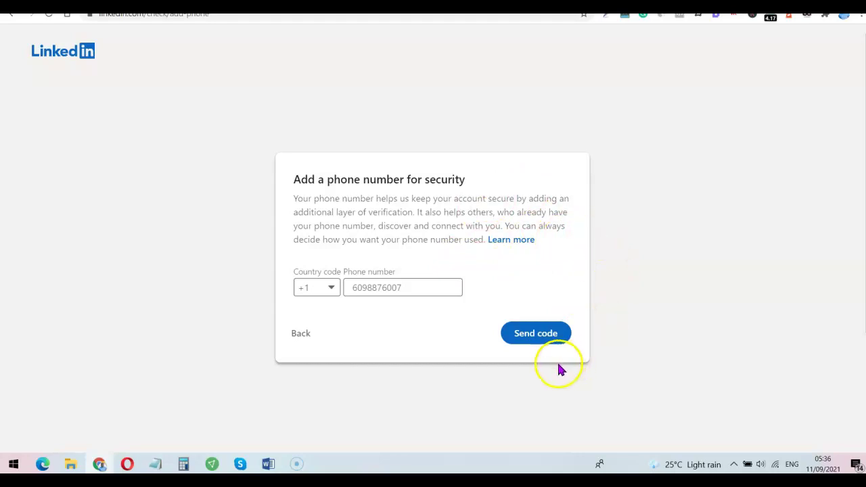
left_click(543, 341)
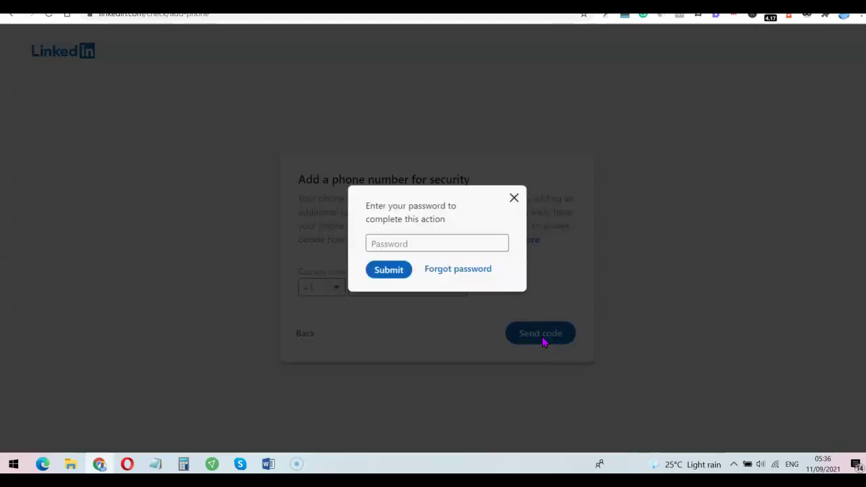
Step: Autofill the saved account password and submit it to confirm
left_click(464, 243)
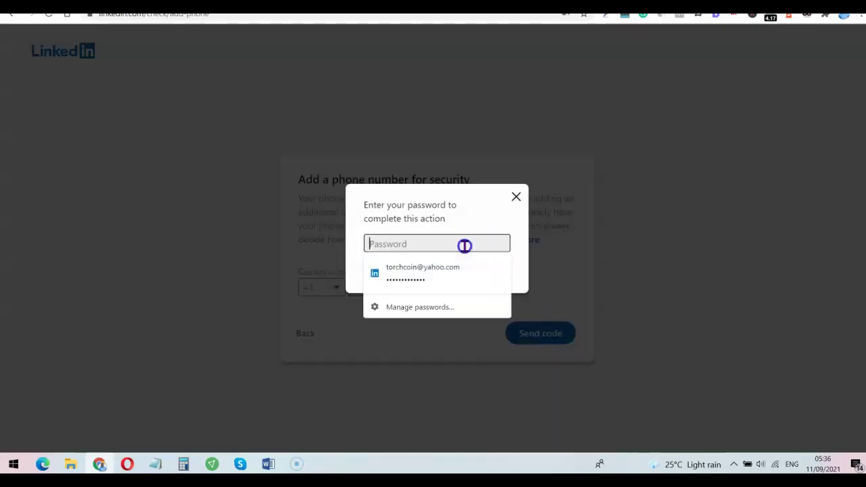
left_click(439, 270)
left_click(389, 271)
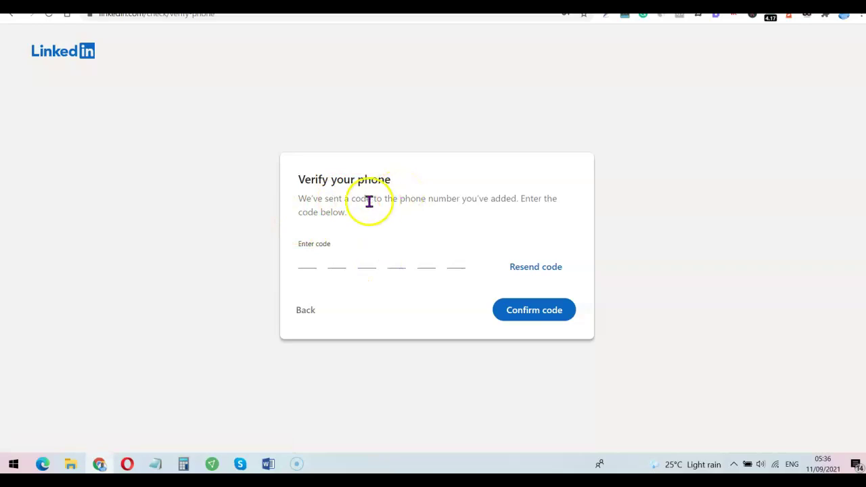
key("ctrl+Tab")
Step: Fetch the incoming LinkedIn verification SMS with Get SMS
mouse_move(455, 219)
scroll(455, 218, "down", 2)
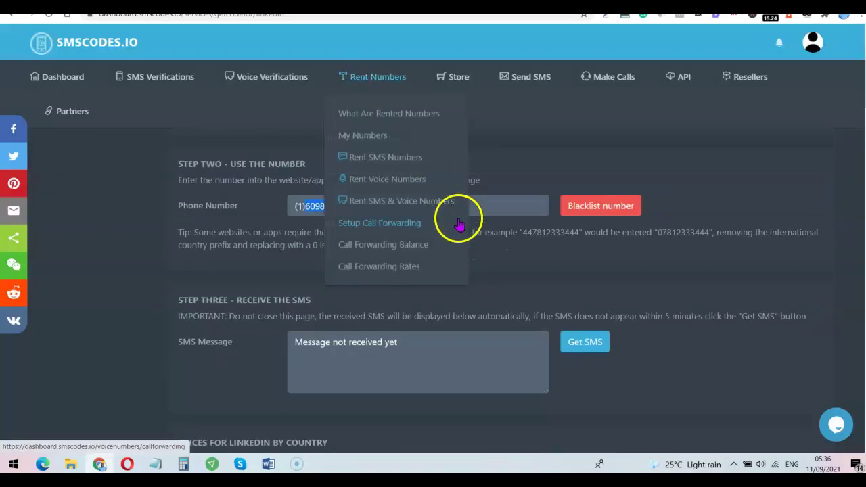
left_click(663, 302)
scroll(663, 304, "down", 1)
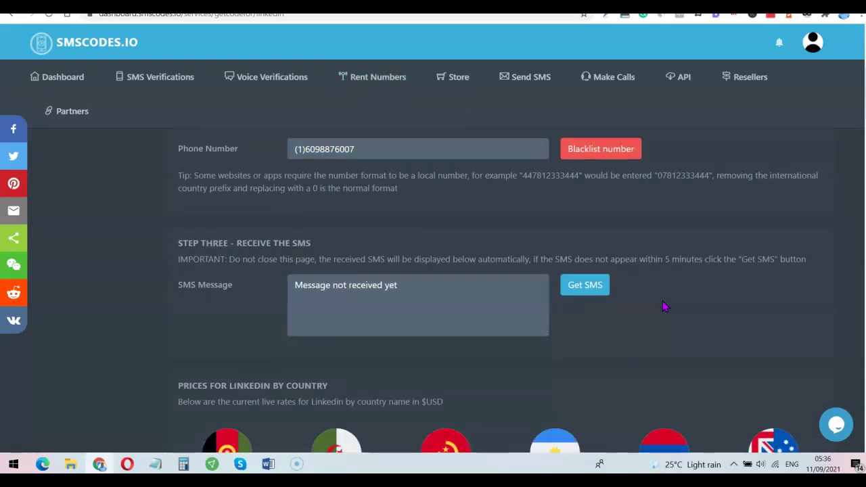
left_click(539, 275)
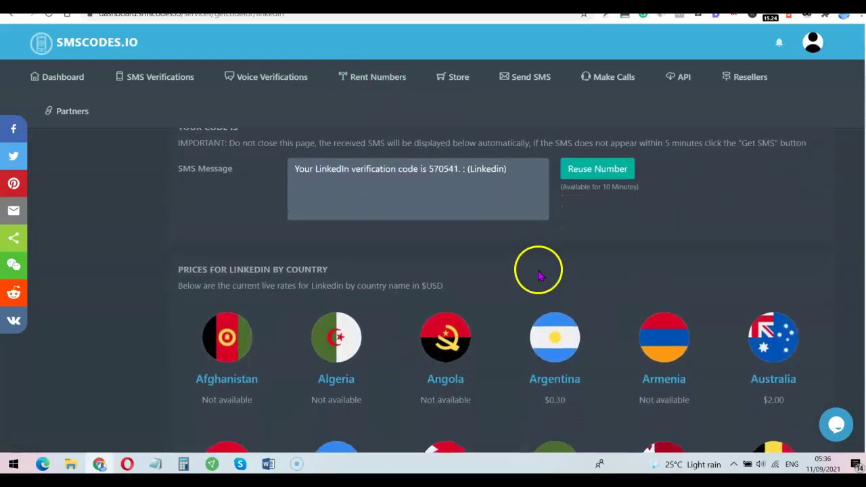
Step: Copy the verification code from the SMS Message box
left_click(429, 169)
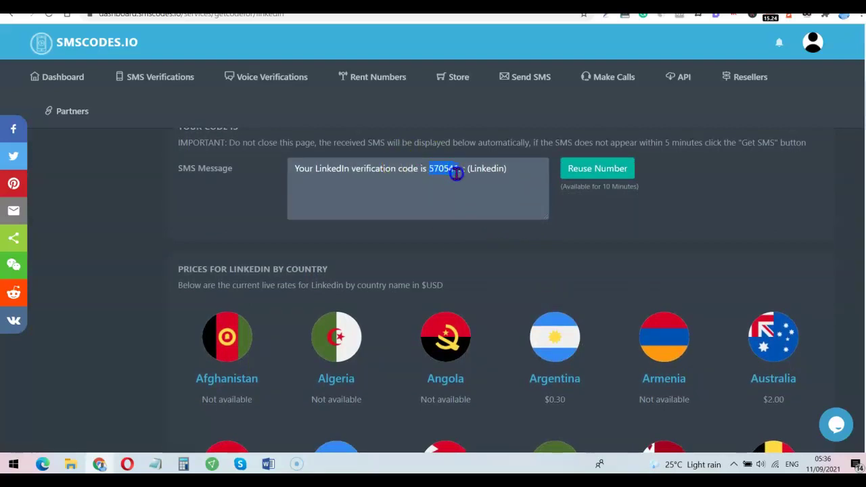
left_click_drag(456, 174, 455, 171)
right_click(455, 171)
left_click(498, 184)
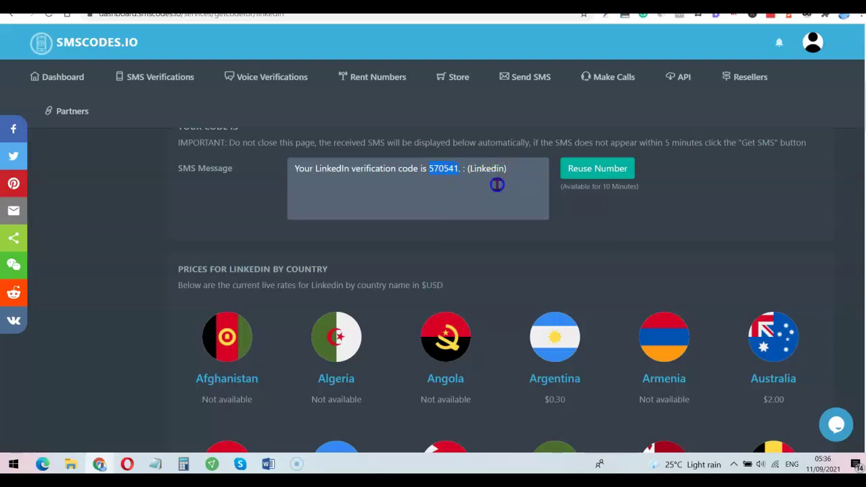
key("ctrl+Tab")
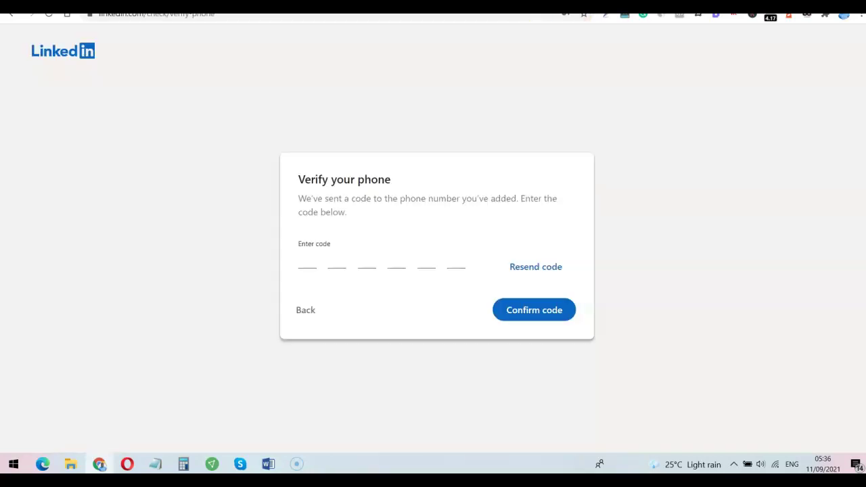
Step: Paste the six-digit code into the Enter code boxes, fix misplaced digits, and confirm
left_click(393, 260)
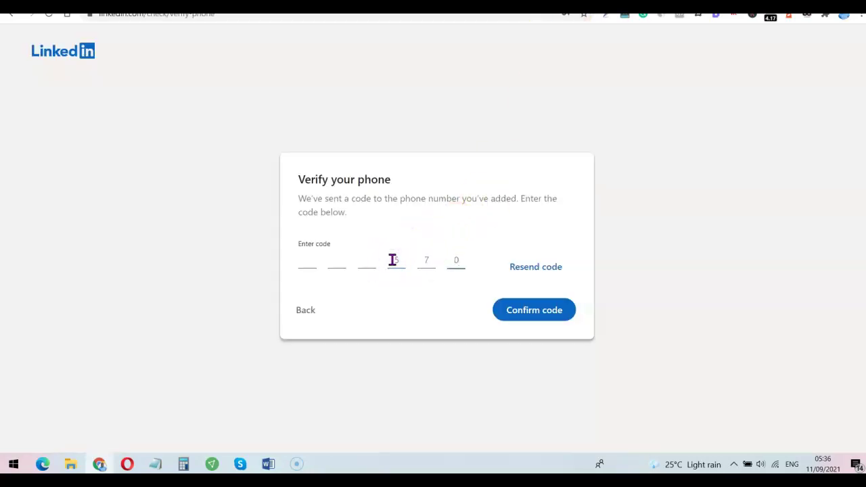
left_click_drag(464, 262, 376, 252)
left_click(470, 264)
left_click(303, 261)
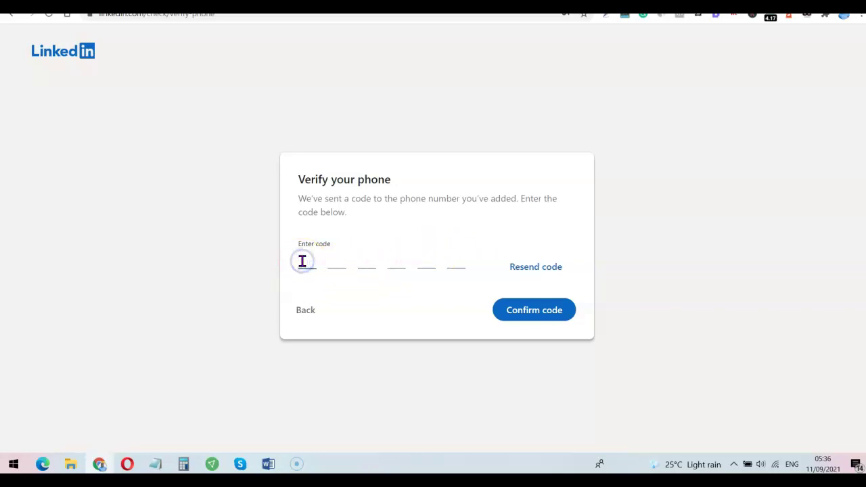
left_click(412, 293)
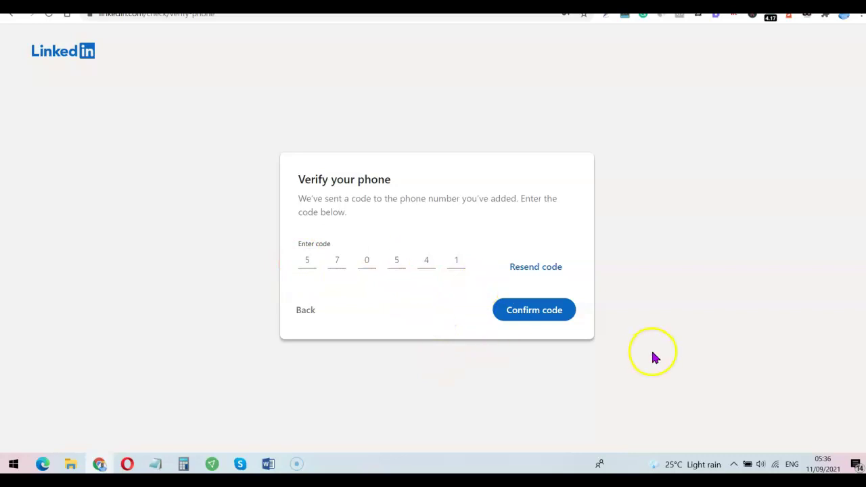
left_click(531, 311)
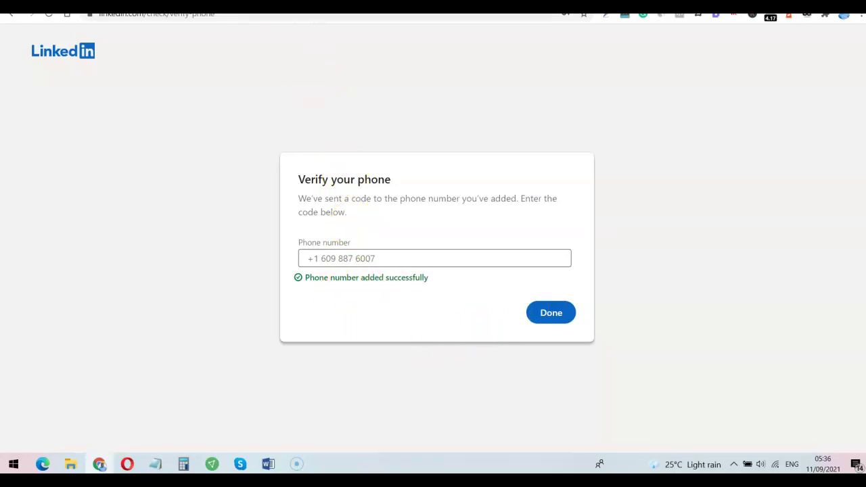
key("ctrl+Tab")
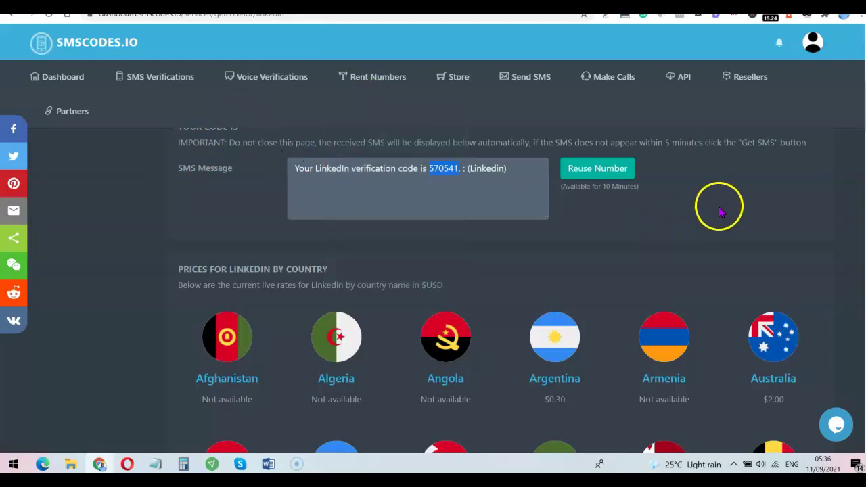
scroll(720, 207, "up", 2)
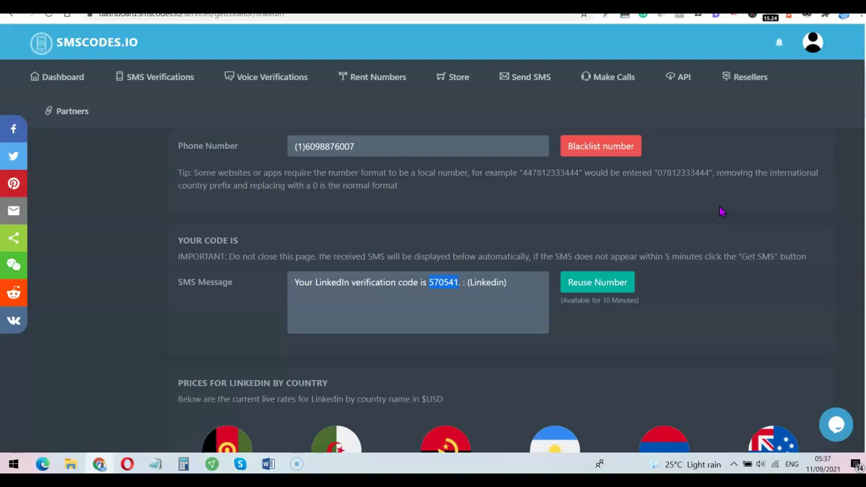
scroll(720, 212, "up", 1)
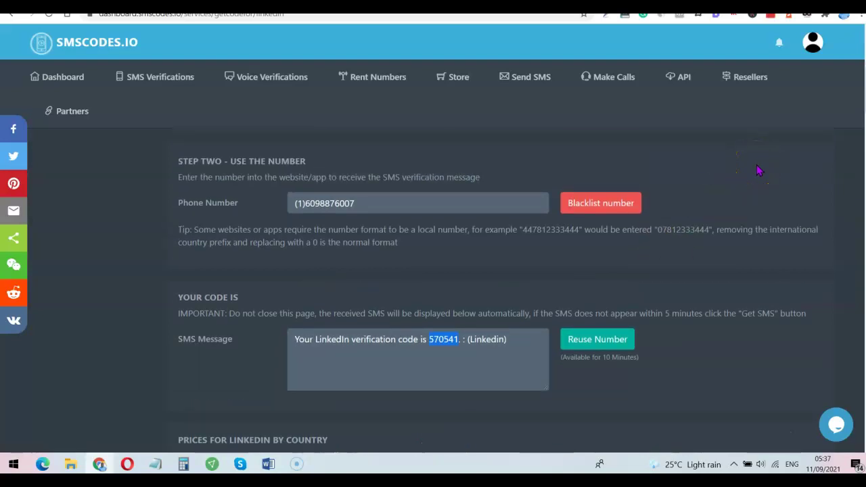
scroll(771, 162, "down", 3)
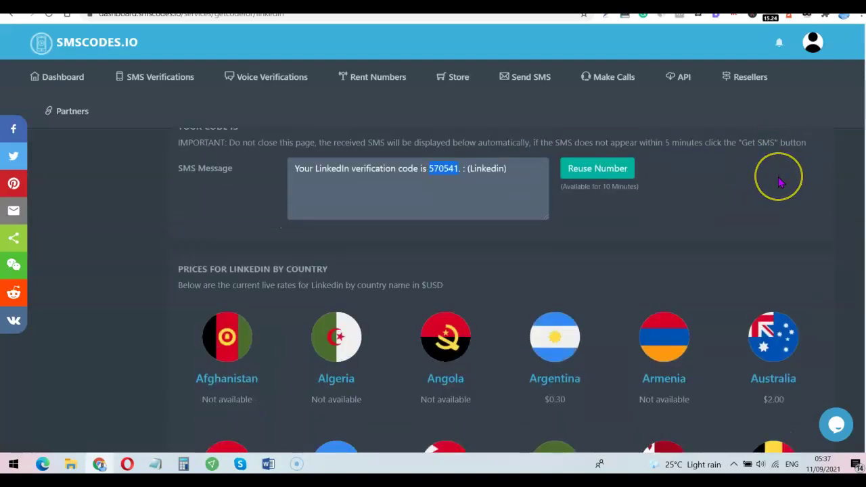
scroll(780, 182, "up", 4)
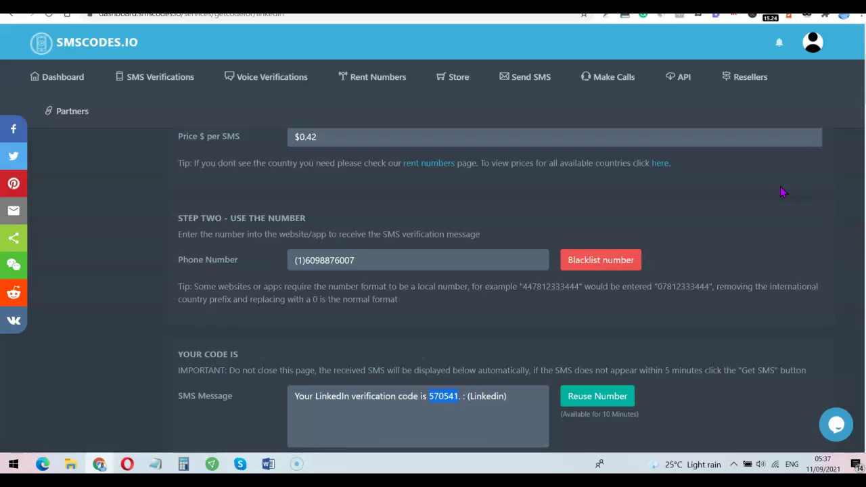
left_click_drag(761, 190, 712, 190)
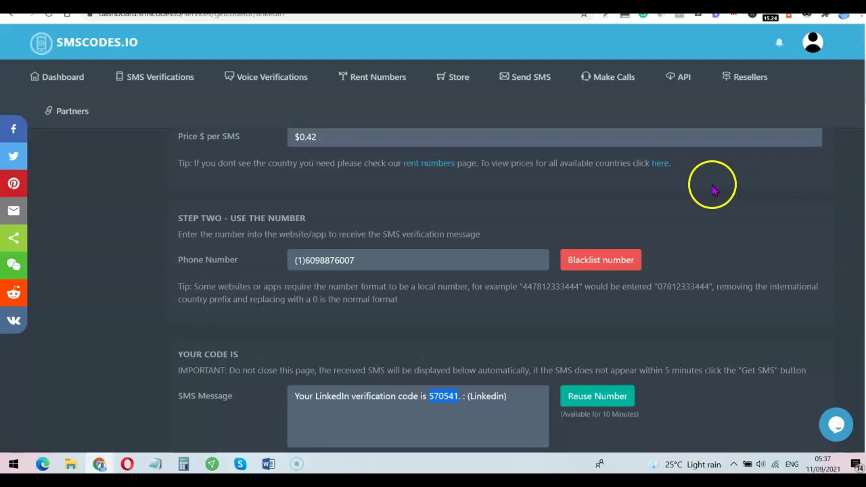